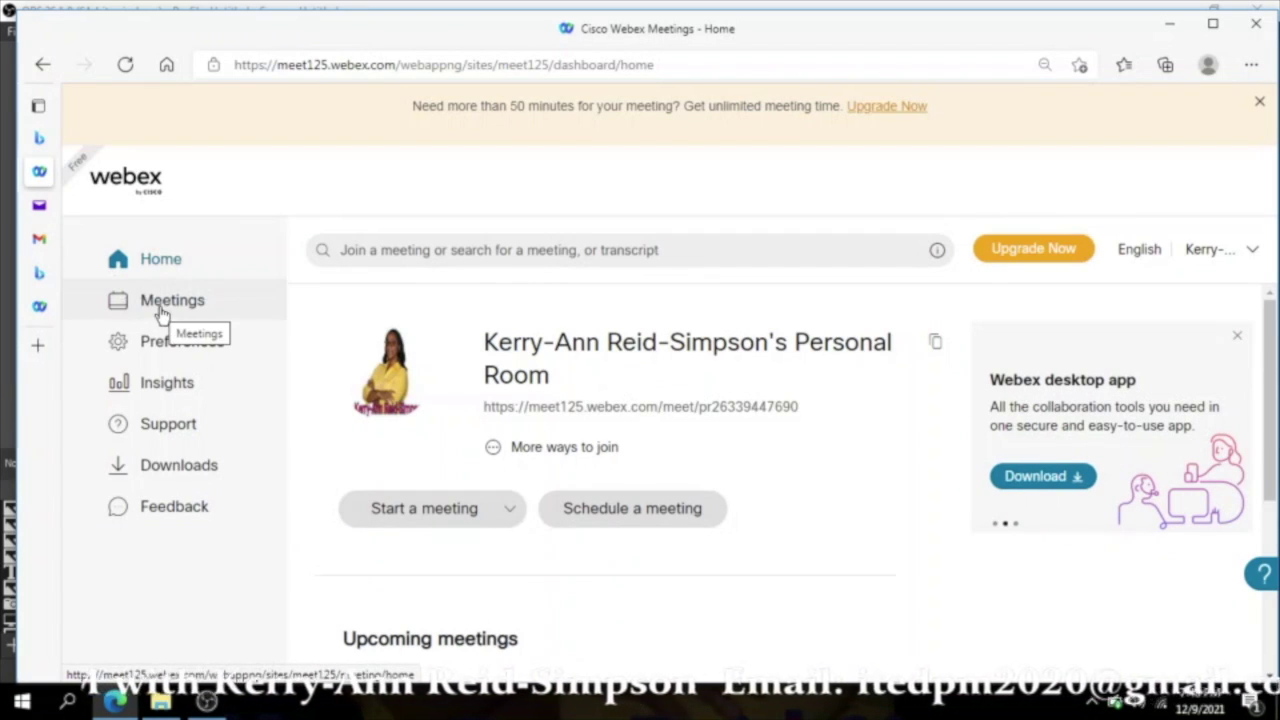
- List the completed meetings for 09/06–09/12/2021, with the Test meeting at the top
left_click(146, 307)
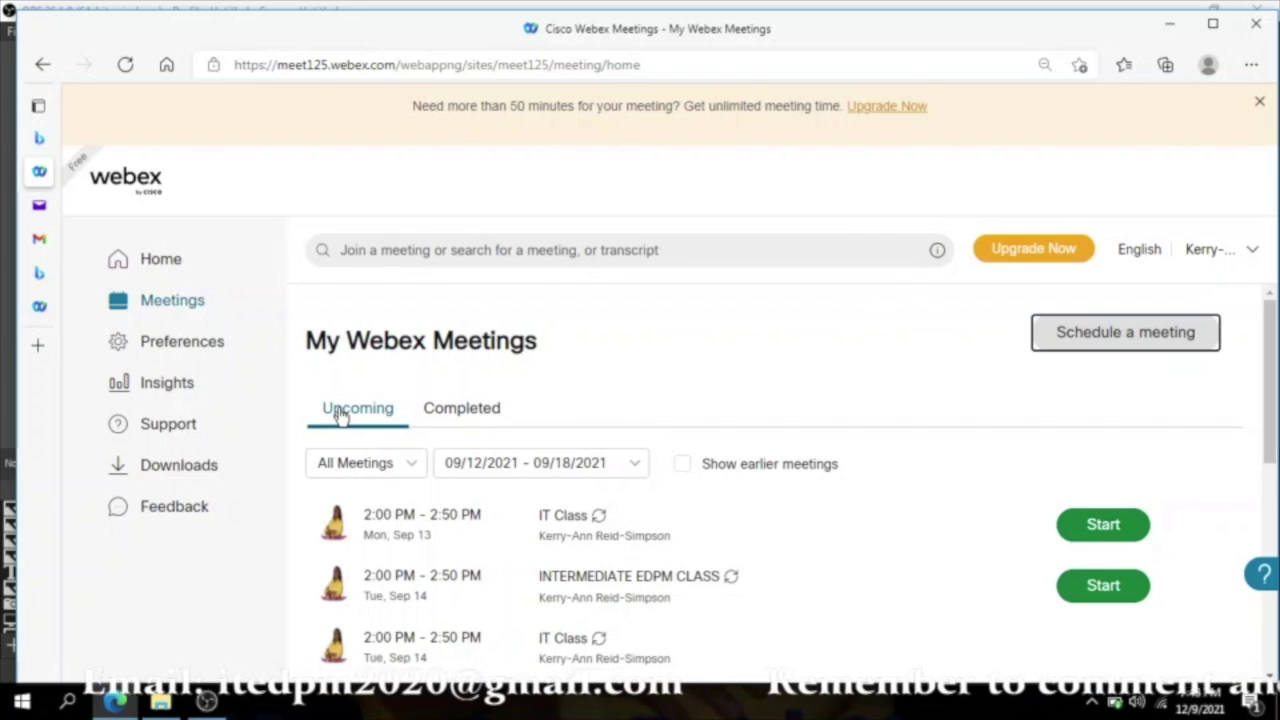
left_click(455, 412)
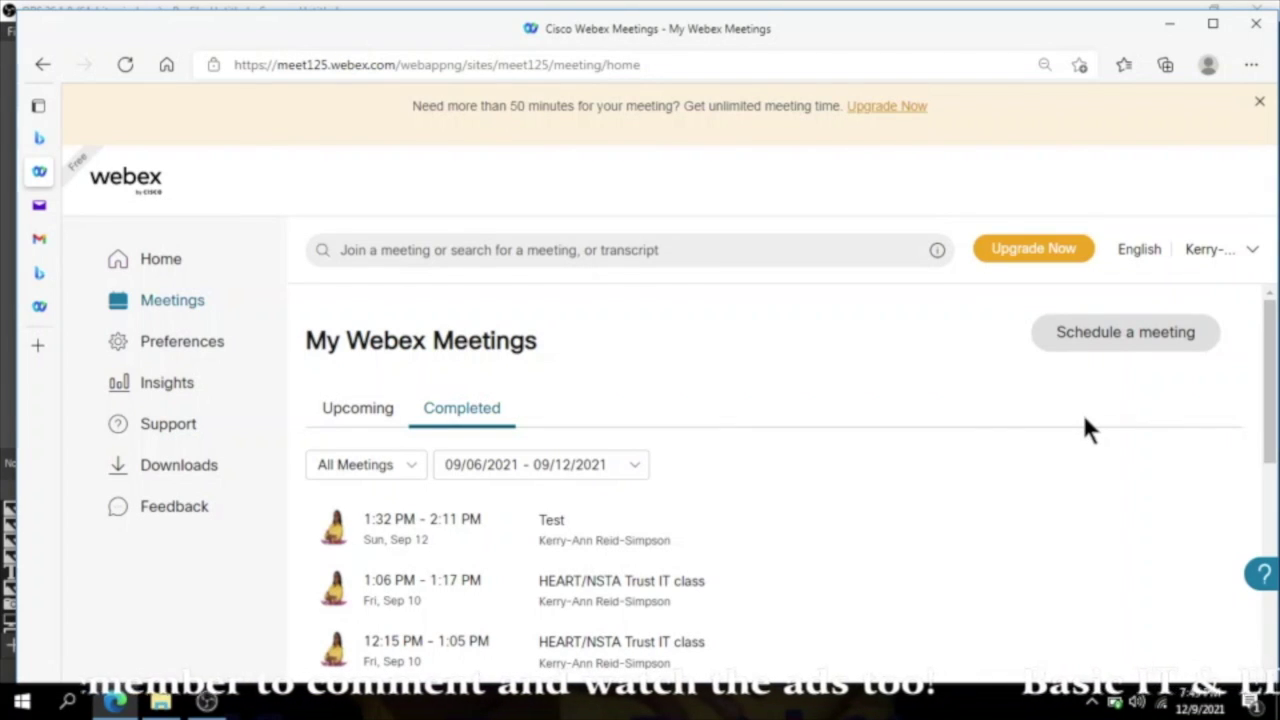
- Open the Test meeting's post-meeting details and scroll to its four-attendee list
left_click(553, 522)
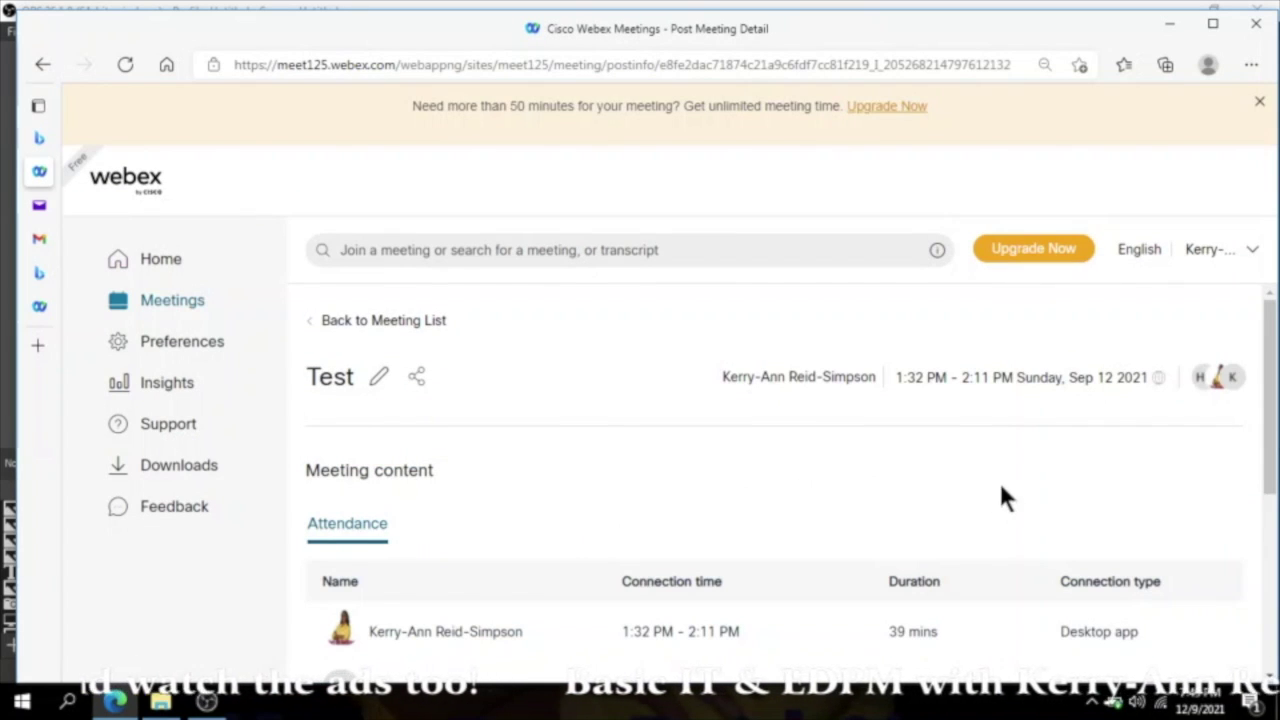
left_click_drag(1274, 387, 1274, 510)
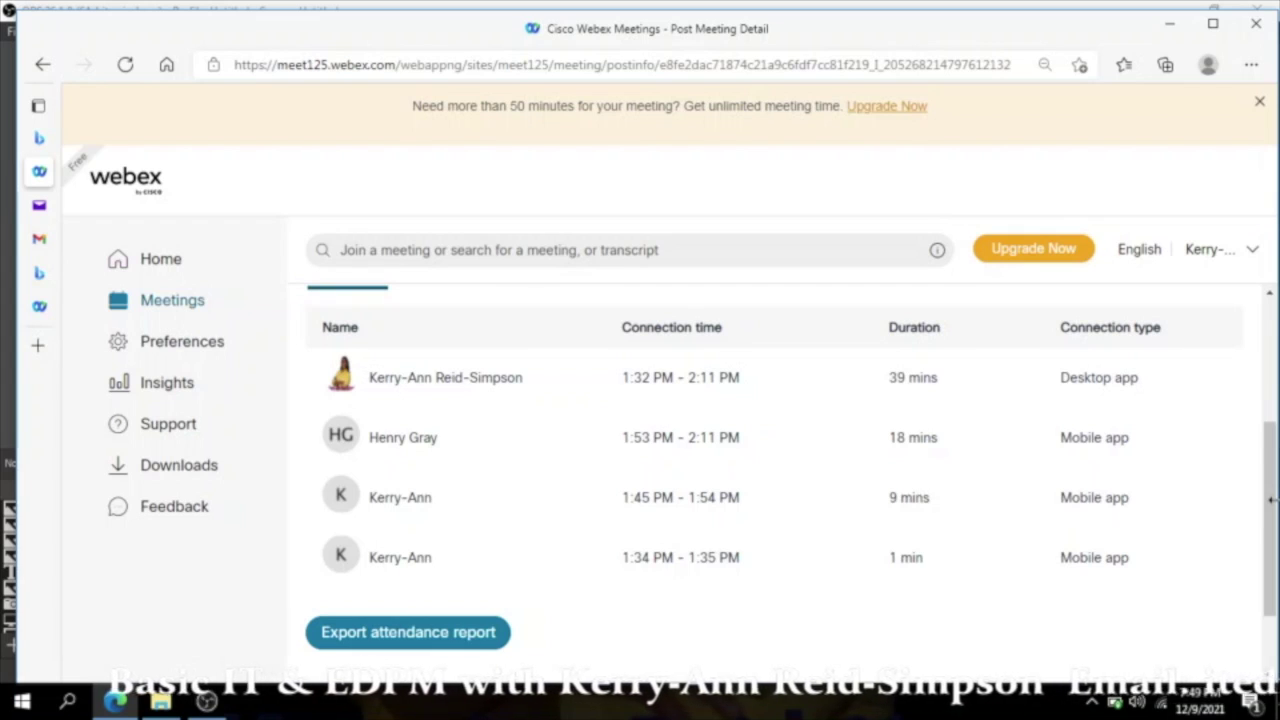
- Export the Test attendance report as participant-20210913004937.csv
left_click(413, 641)
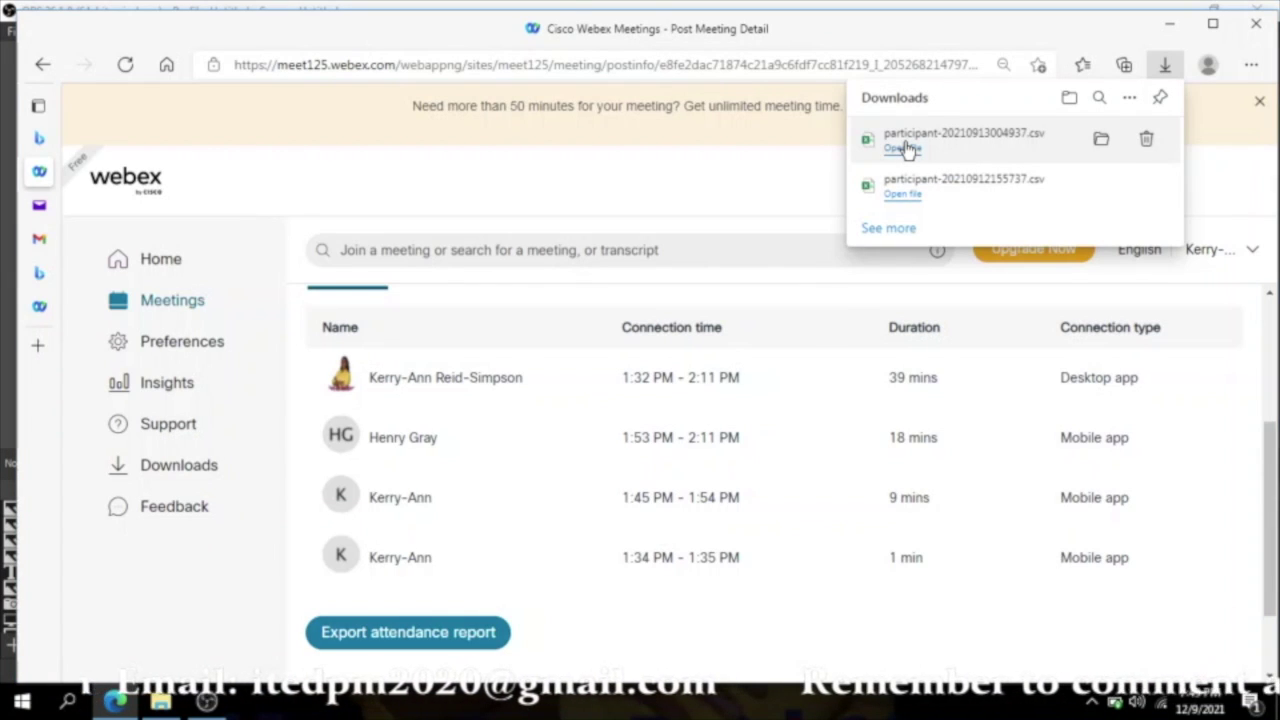
- Open participant-20210913004937.csv in Excel and review the Save As locations before returning to the sheet
left_click(907, 148)
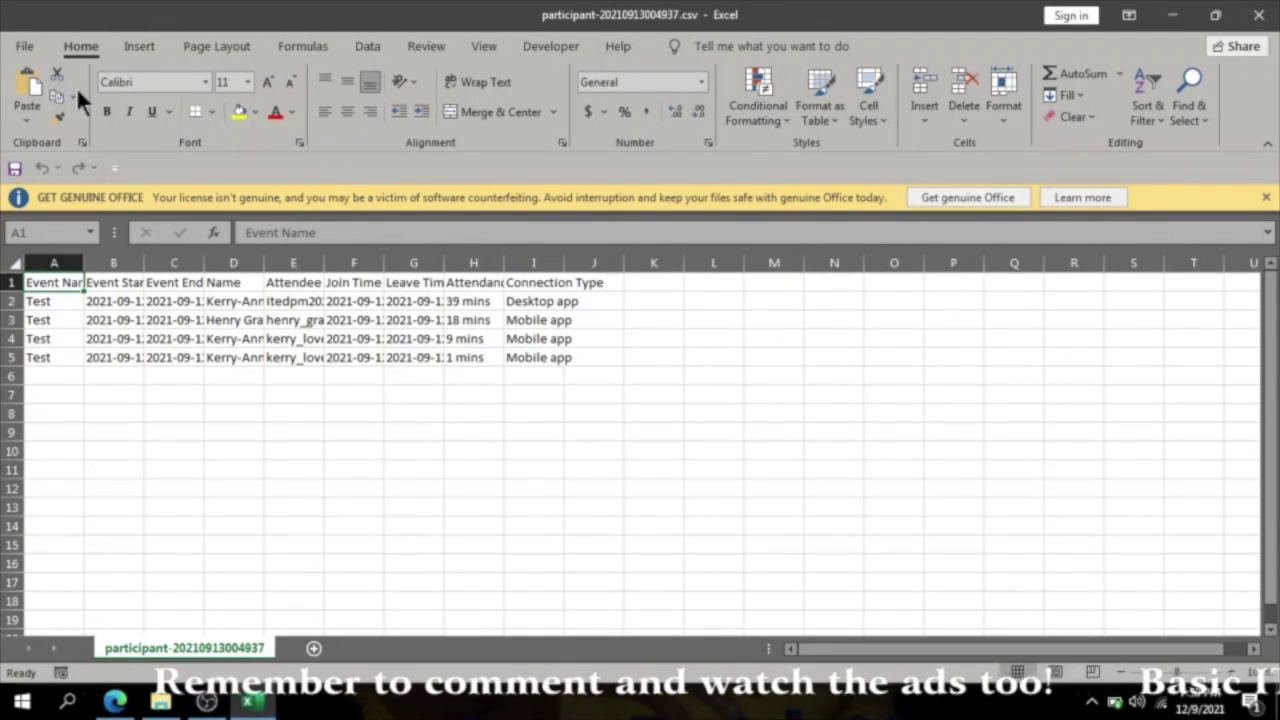
left_click(24, 50)
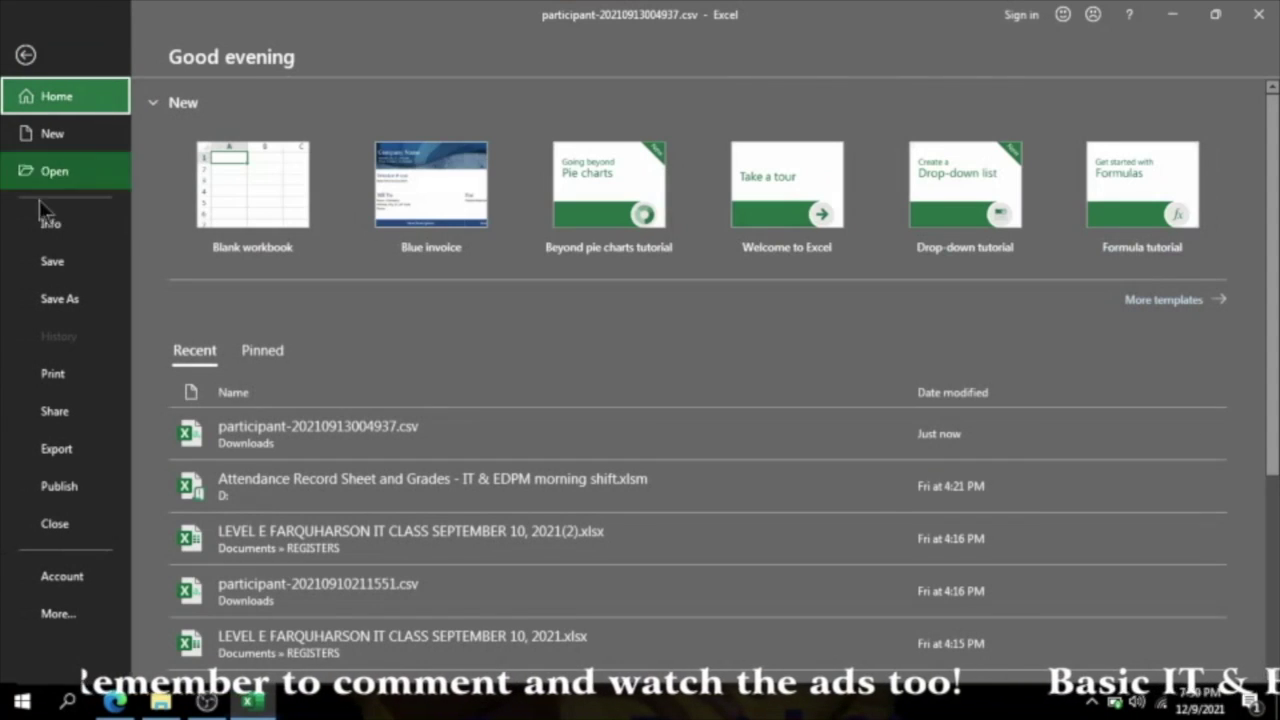
left_click(58, 302)
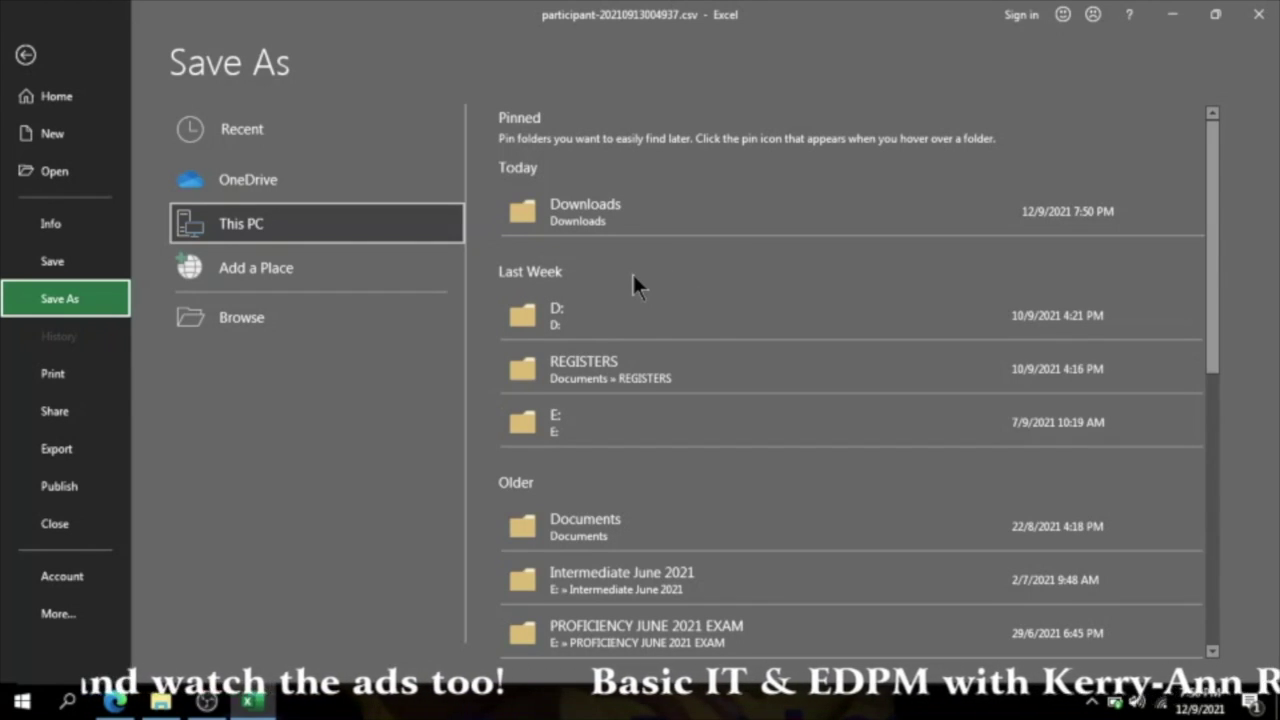
left_click(26, 56)
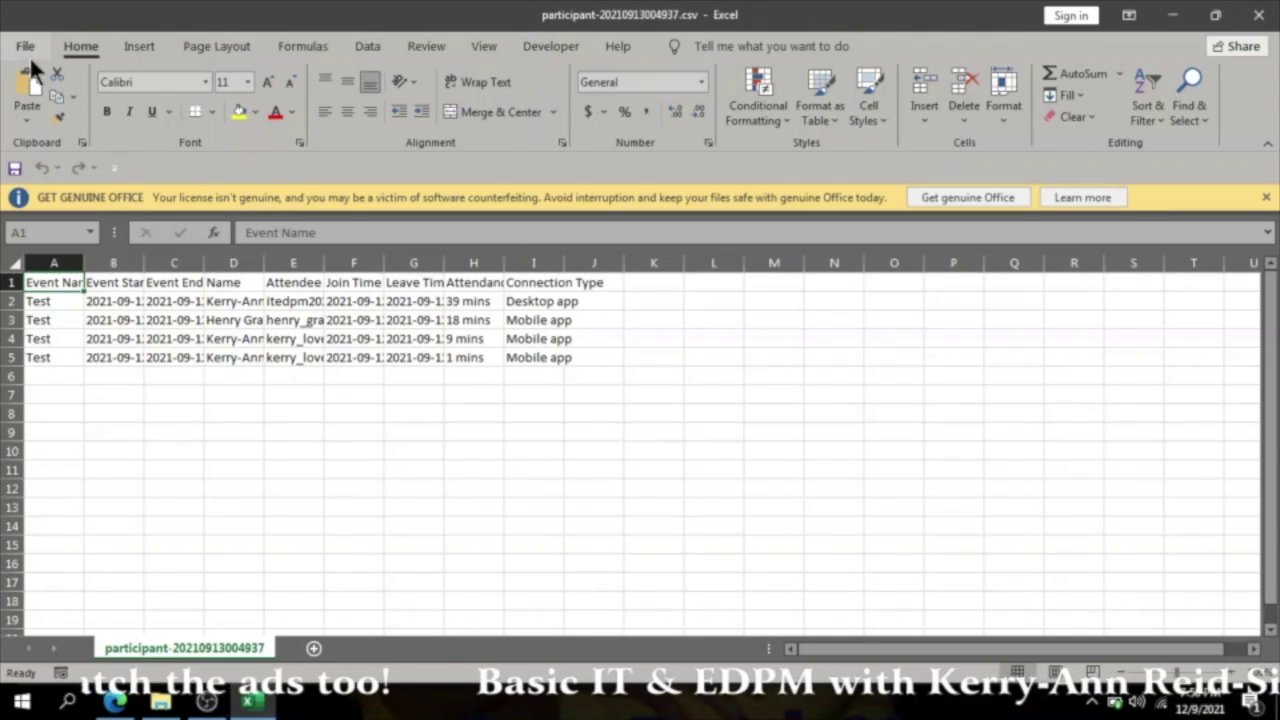
- Close Excel to return to the Test meeting's attendance page
left_click(1245, 12)
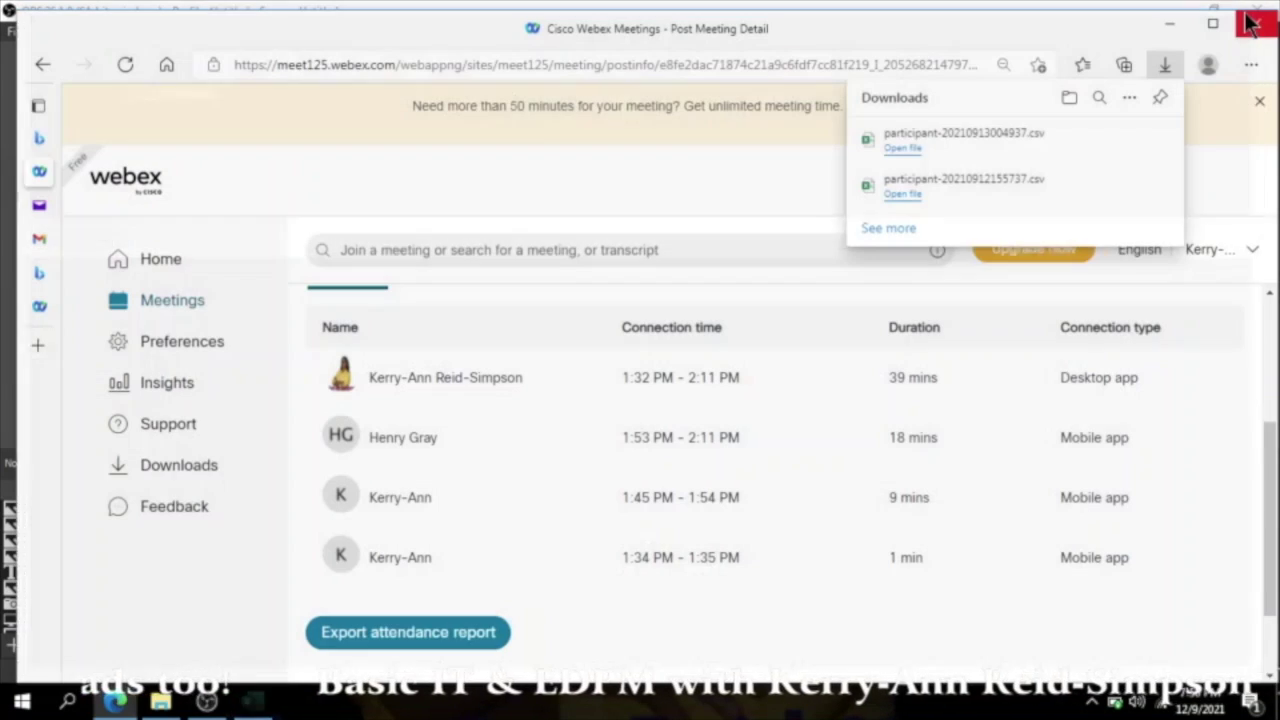